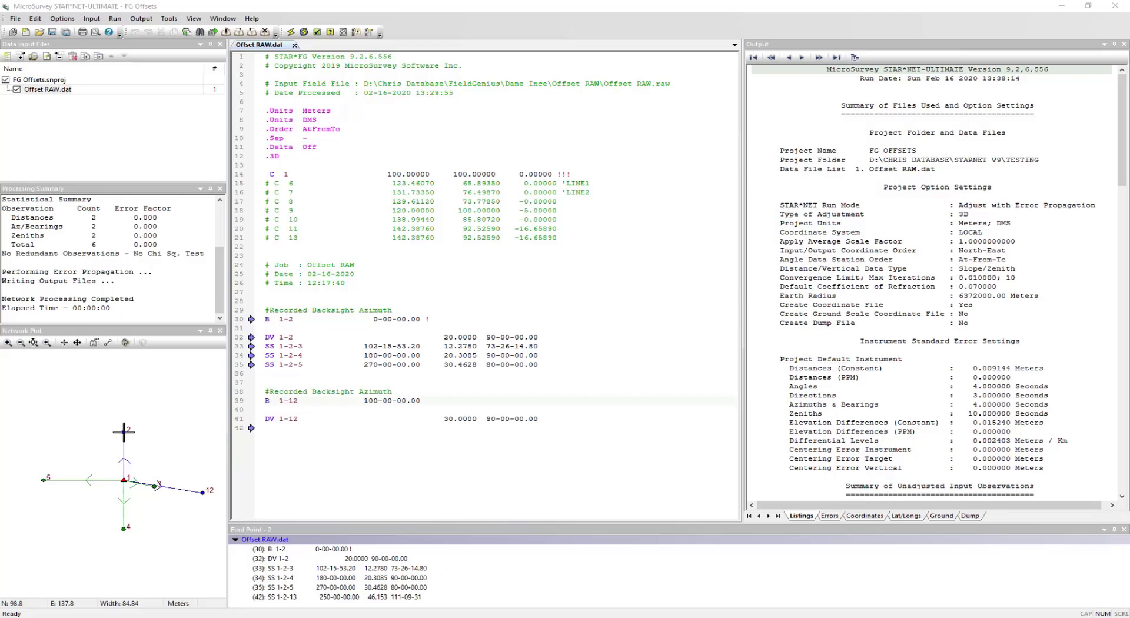
Highlight the commented coordinate line of point 13 in the Offset RAW.dat file for review.
{"action": "left_click_drag", "start_coordinate": [574, 237], "coordinate": [267, 237]}
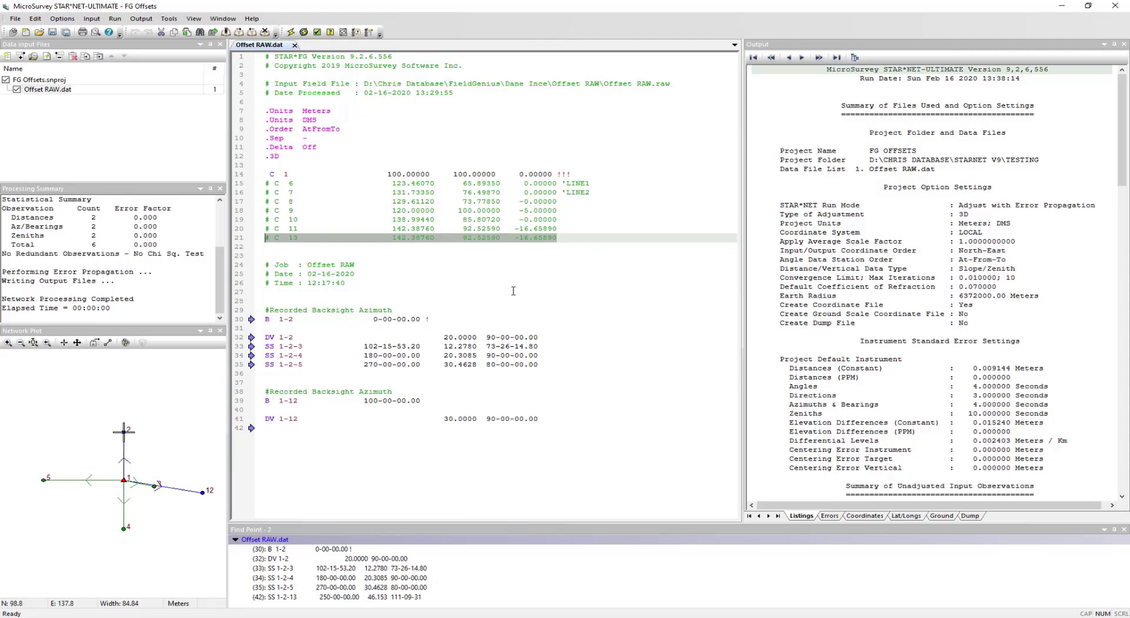
{"action": "left_click", "coordinate": [387, 255]}
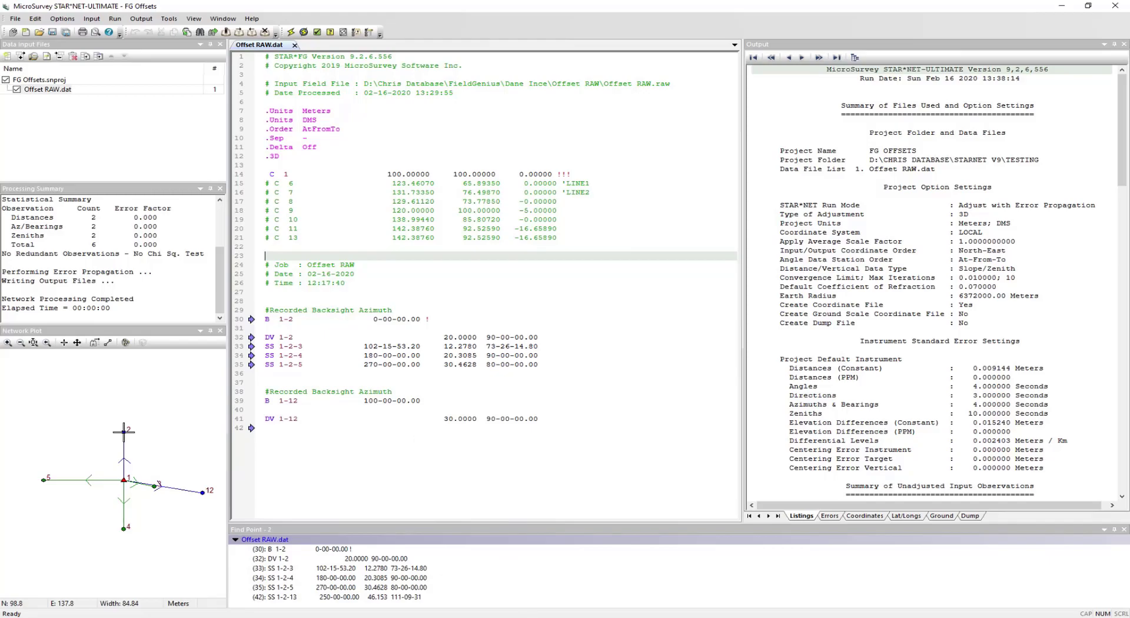
Switch to FieldGenius and open the Offset RAW project's raw file for viewing.
{"action": "mouse_move", "coordinate": [535, 617]}
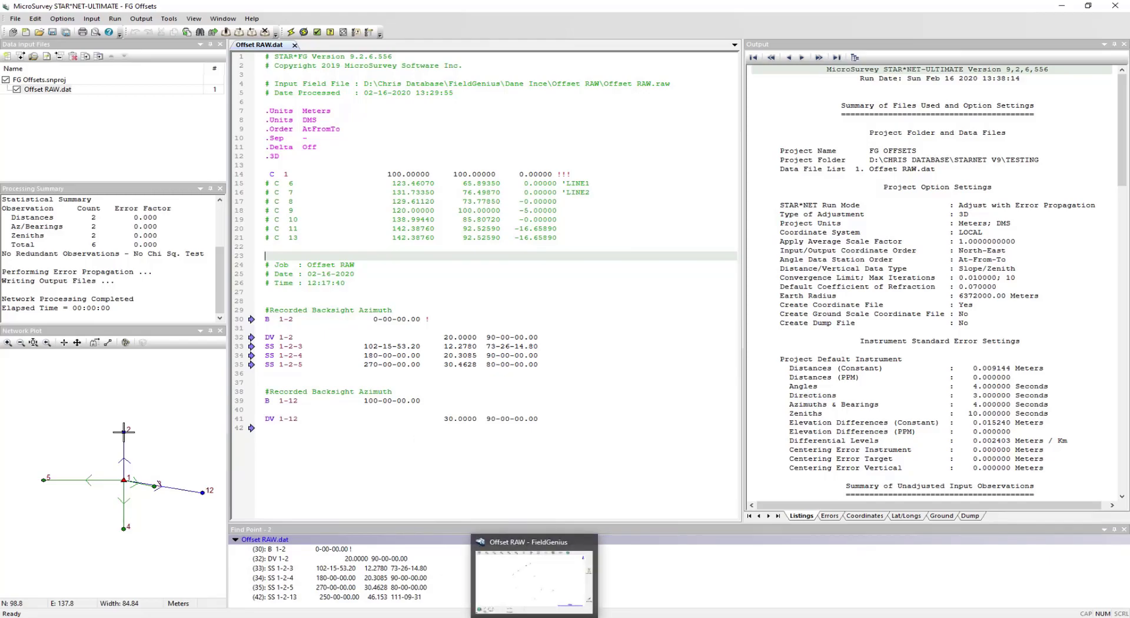
{"action": "left_click", "coordinate": [534, 573]}
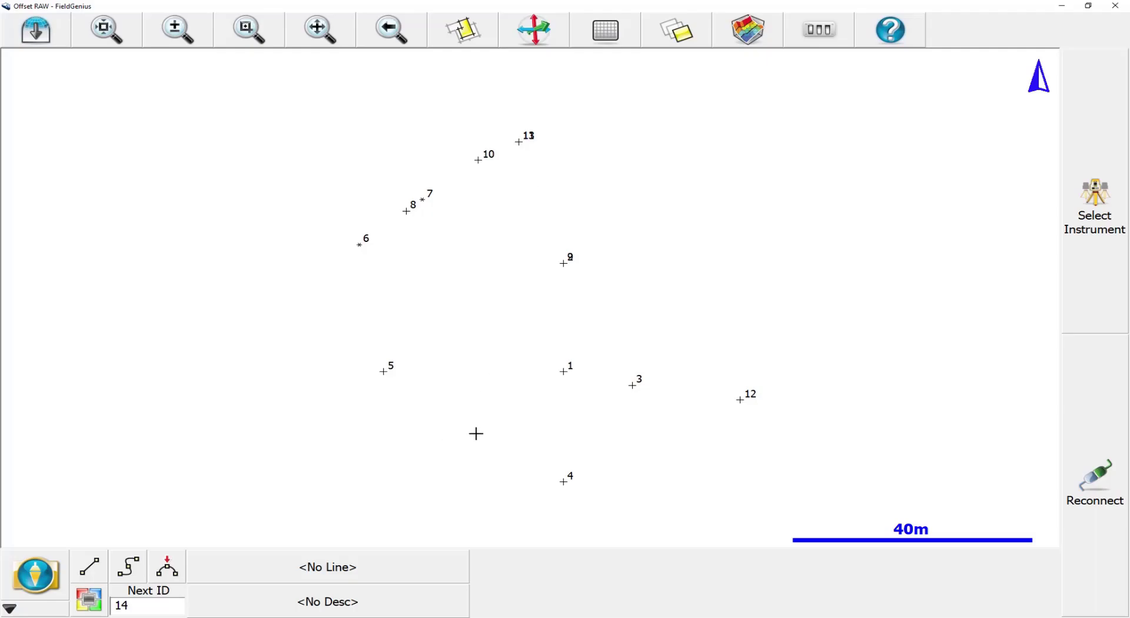
{"action": "left_click", "coordinate": [41, 573]}
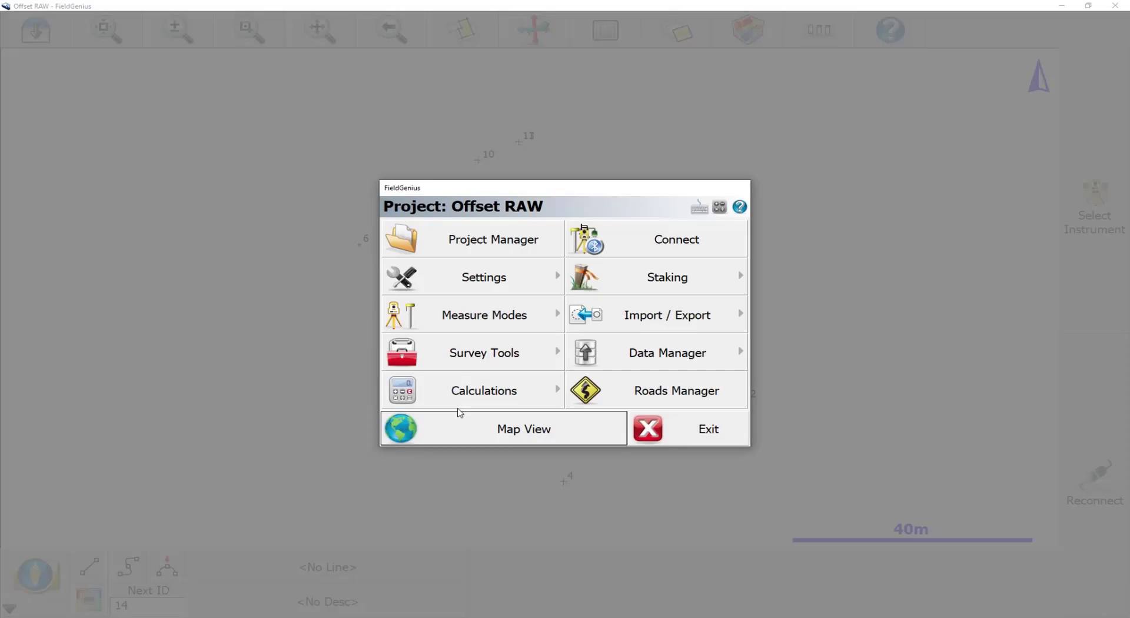
{"action": "left_click", "coordinate": [471, 357]}
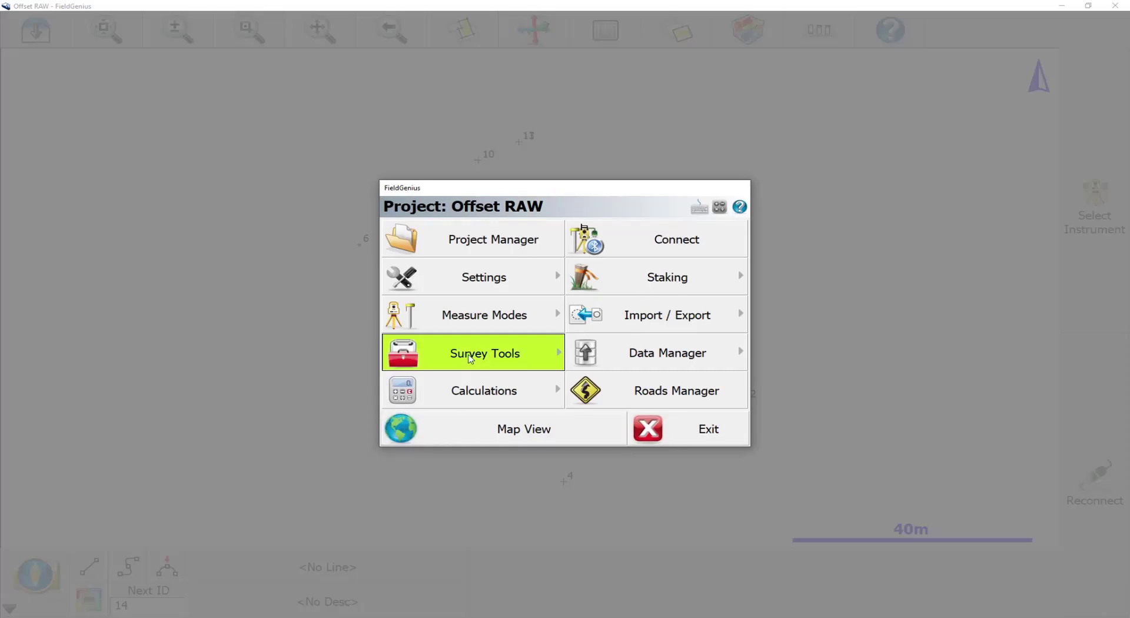
{"action": "left_click", "coordinate": [484, 359]}
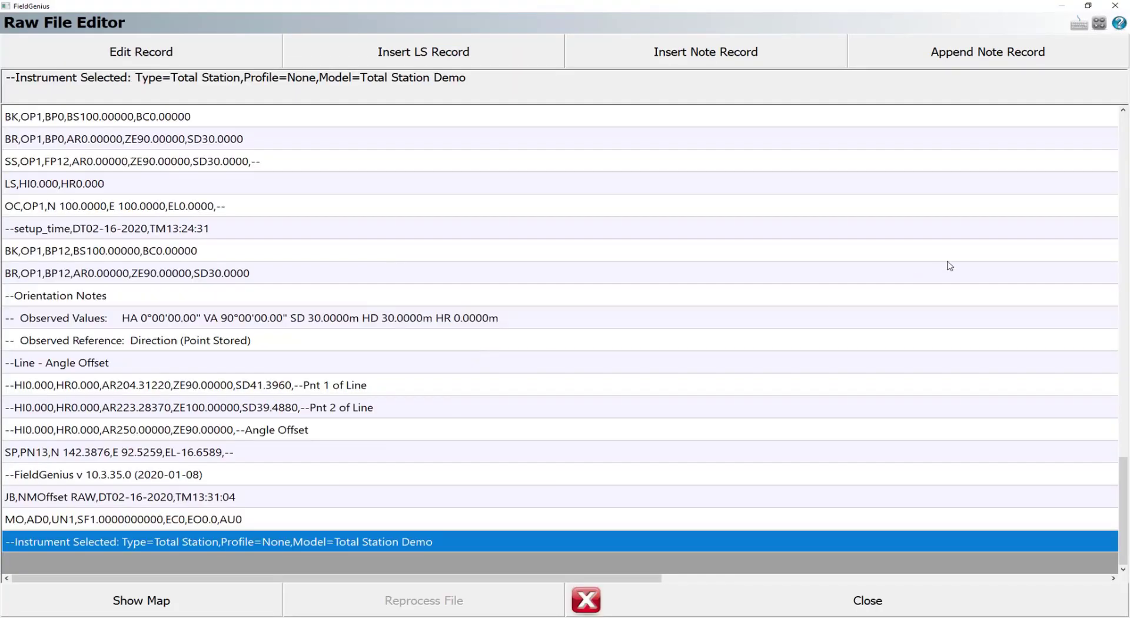
Examine the Line - Angle Offset records and backsight record behind stored point 13, then close the raw file.
{"action": "left_click", "coordinate": [150, 454]}
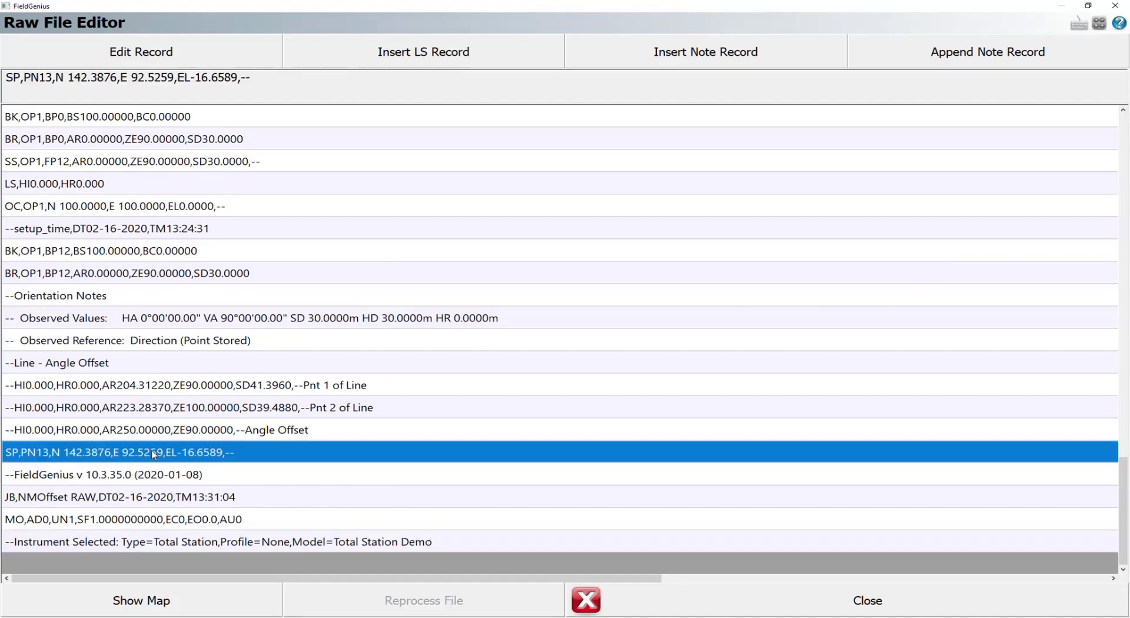
{"action": "left_click", "coordinate": [119, 388]}
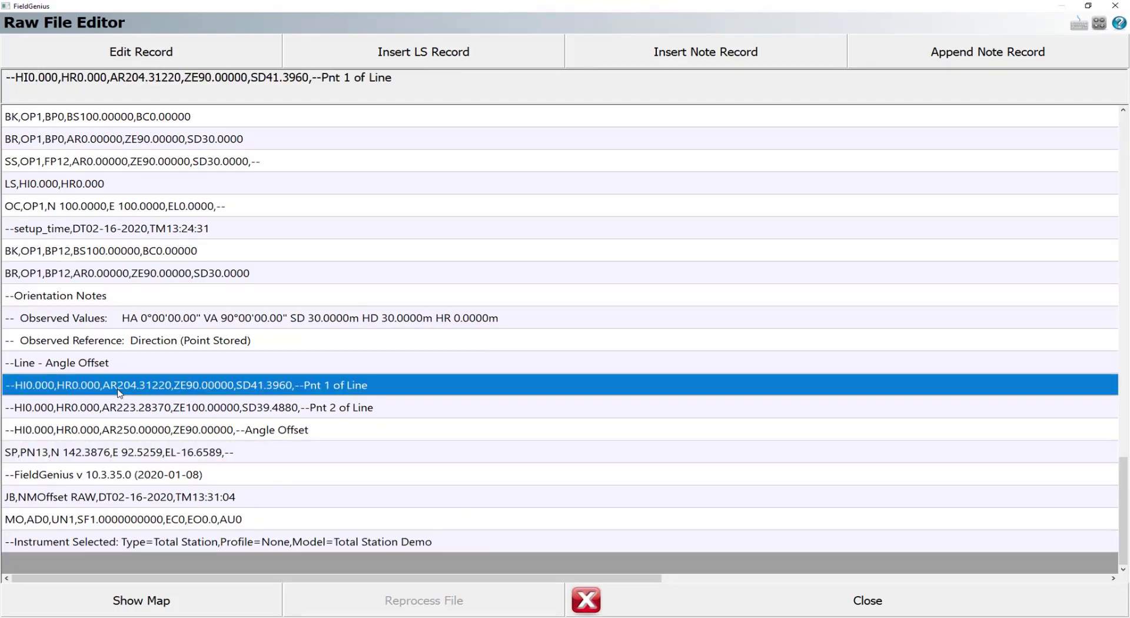
{"action": "left_click", "coordinate": [122, 411]}
{"action": "left_click", "coordinate": [132, 390]}
{"action": "left_click", "coordinate": [133, 410]}
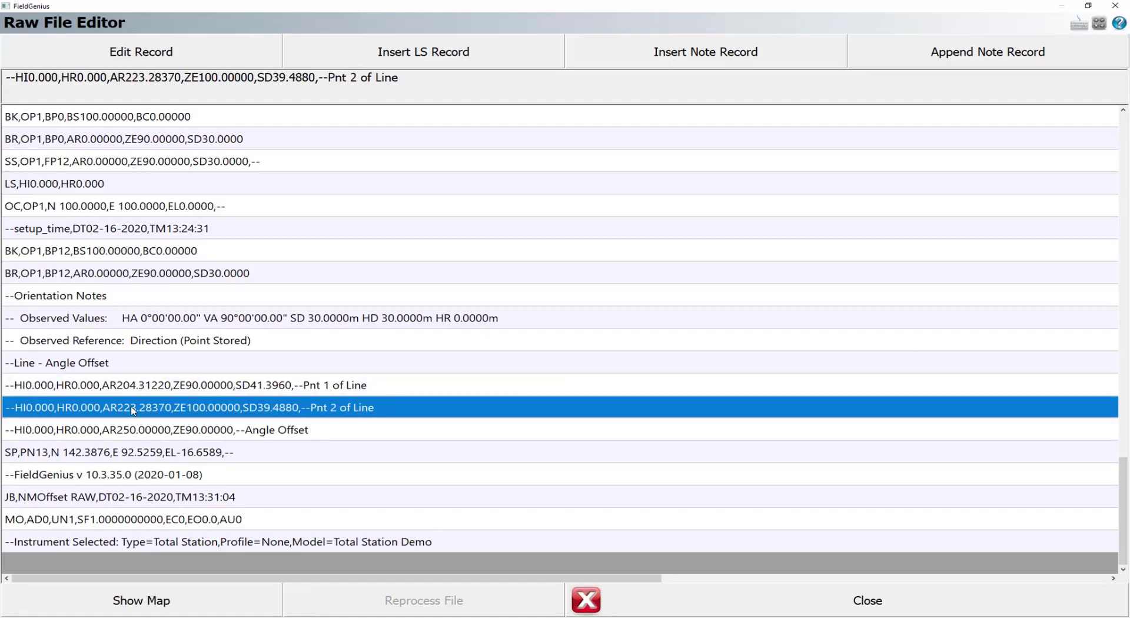
{"action": "left_click", "coordinate": [115, 435]}
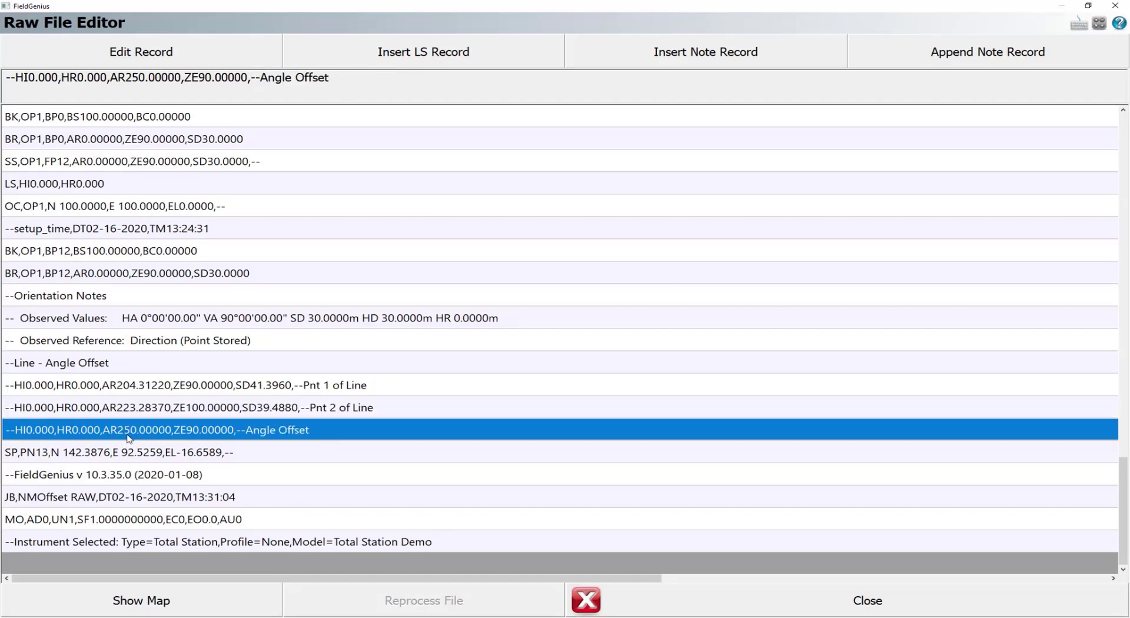
{"action": "left_click", "coordinate": [157, 456]}
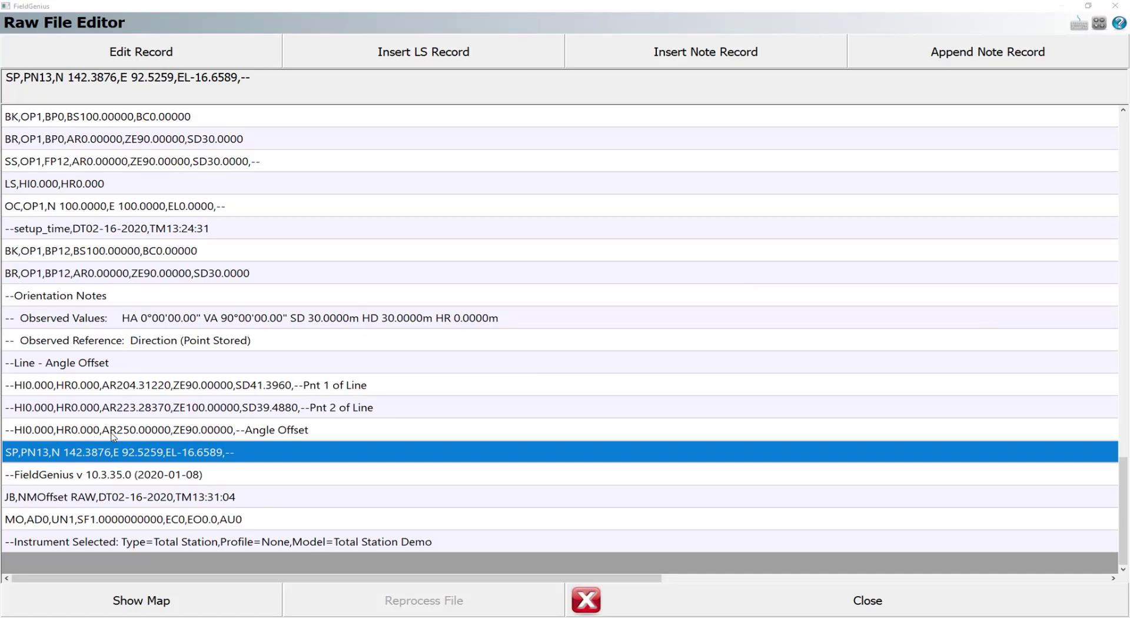
{"action": "left_click", "coordinate": [129, 434]}
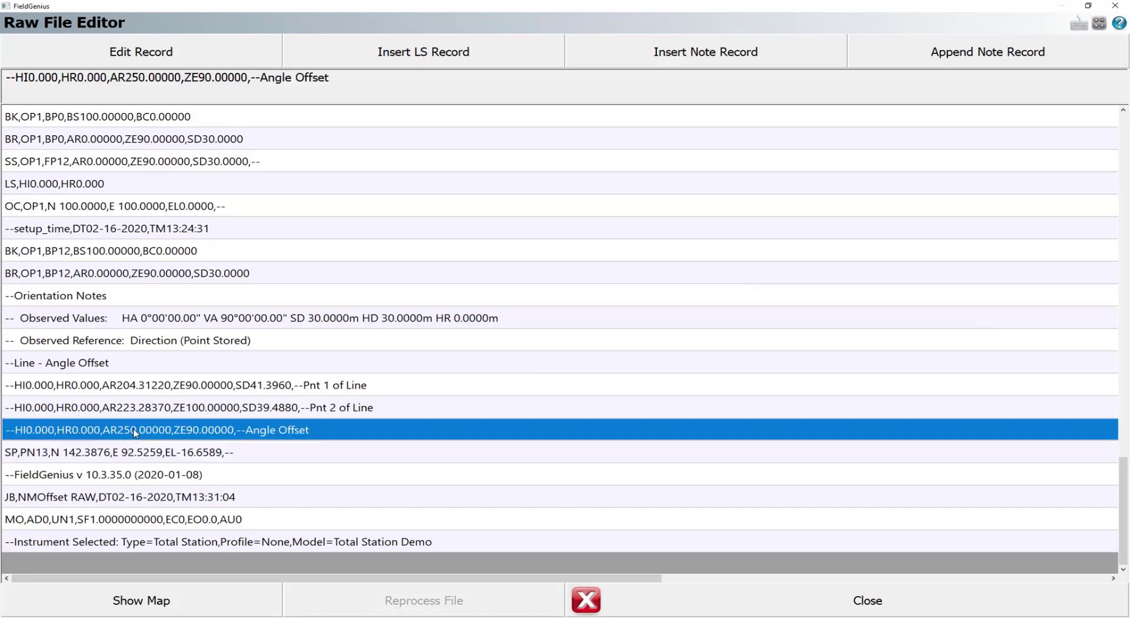
{"action": "left_click", "coordinate": [93, 256]}
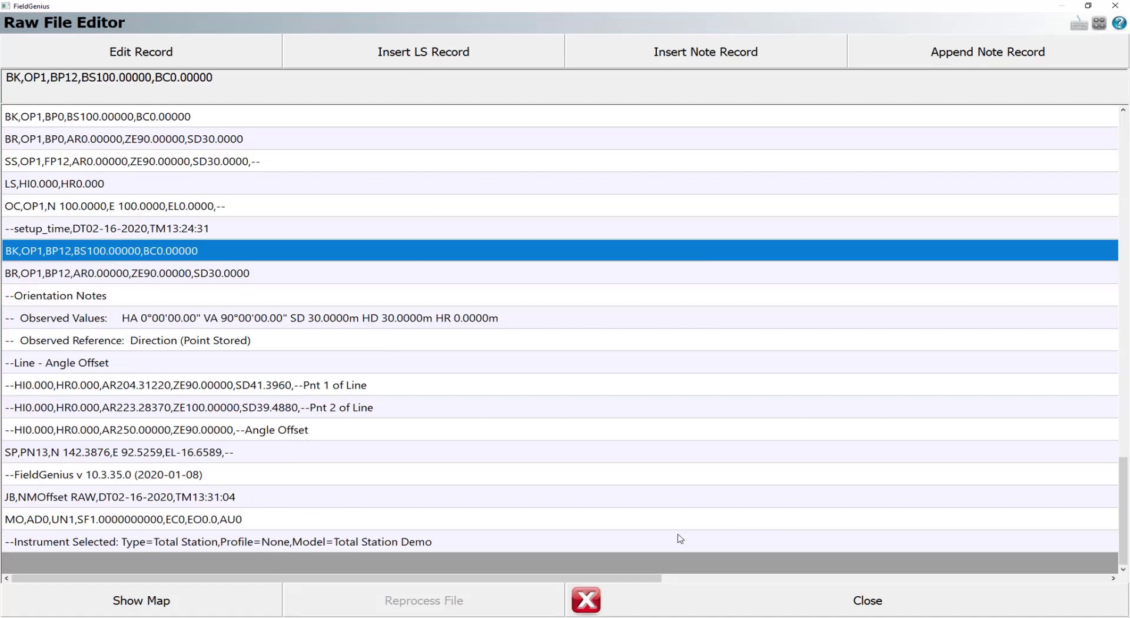
{"action": "left_click", "coordinate": [133, 429]}
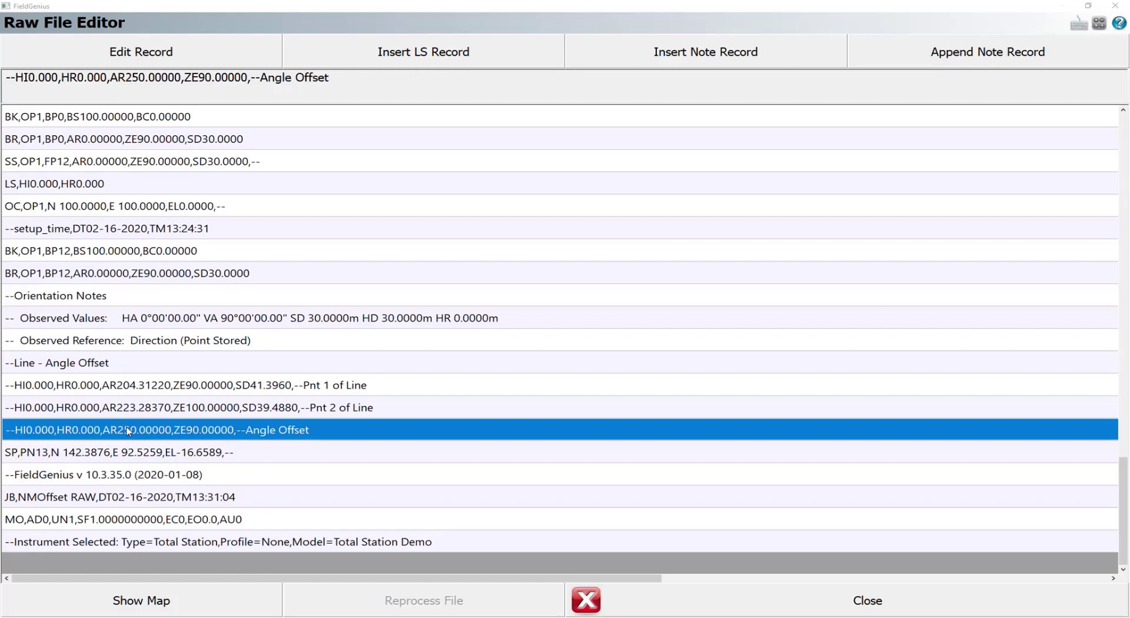
{"action": "left_click", "coordinate": [584, 598]}
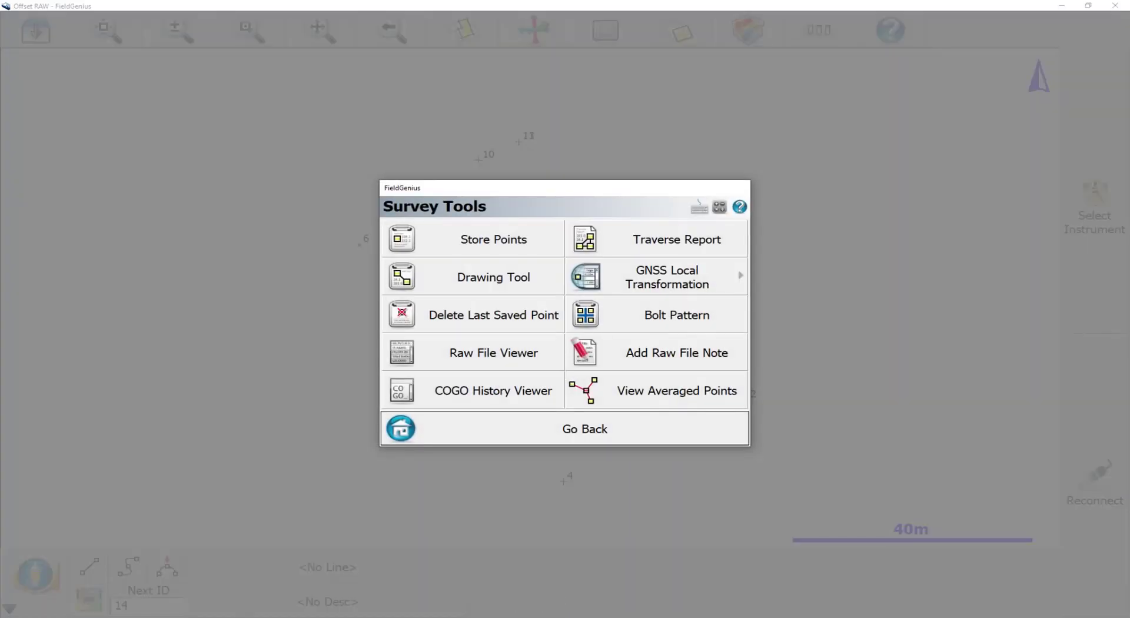
Switch to STAR*NET and start a sideshot line SS 1-12-13 with horizontal angle 250-00-00.00 at the end of Offset RAW.dat.
{"action": "left_click", "coordinate": [505, 589]}
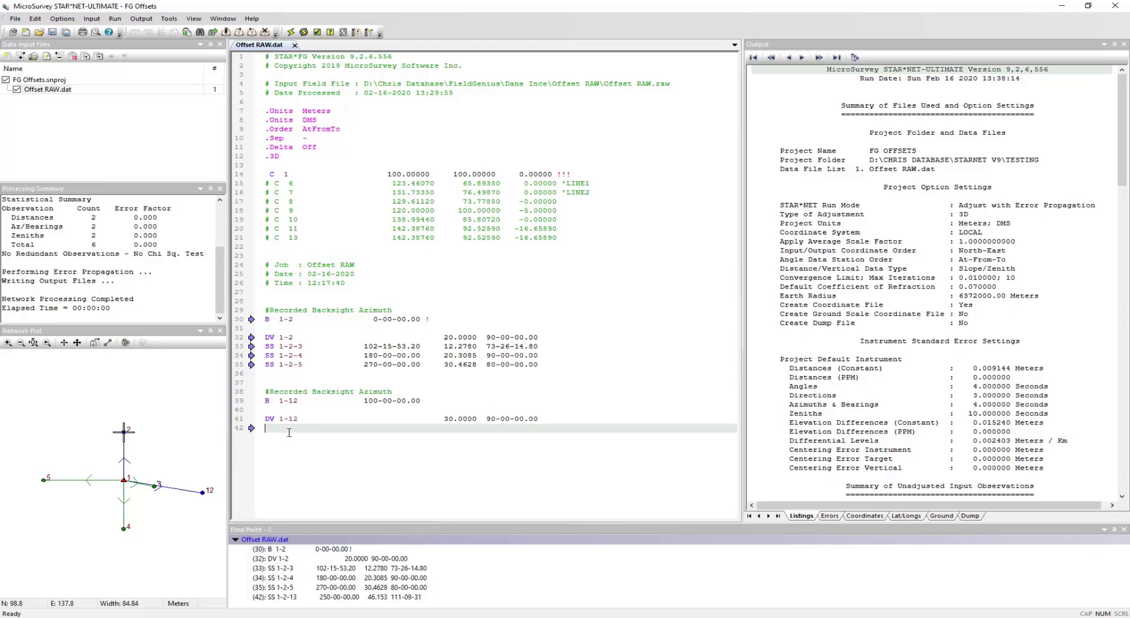
{"action": "key", "text": "Return"}
{"action": "type", "text": "SS "}
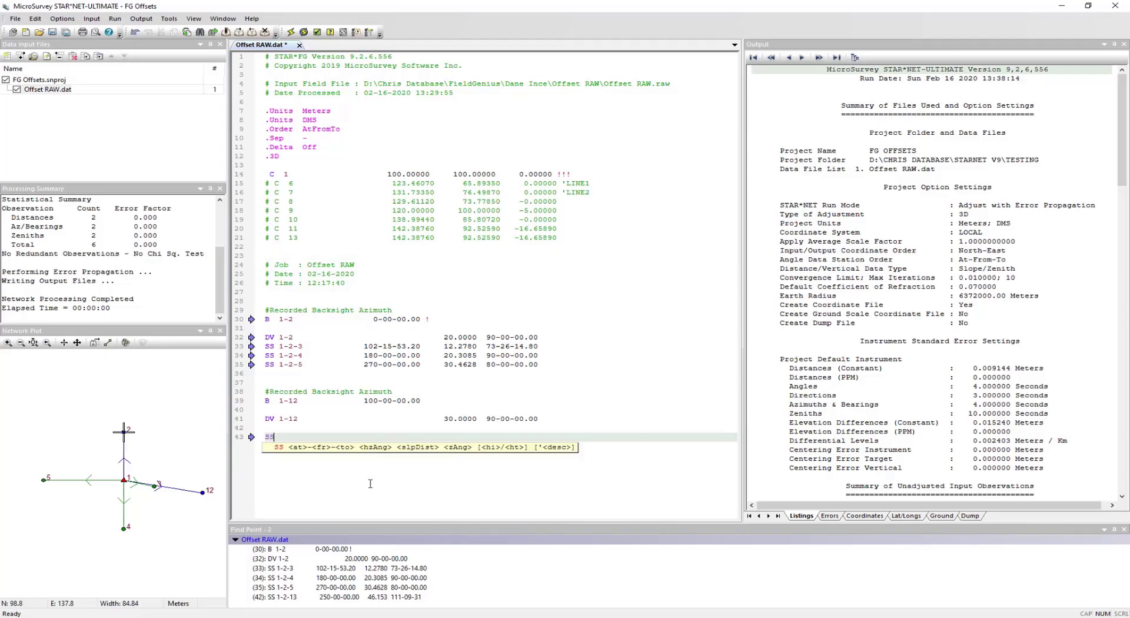
{"action": "type", "text": "1-12-"}
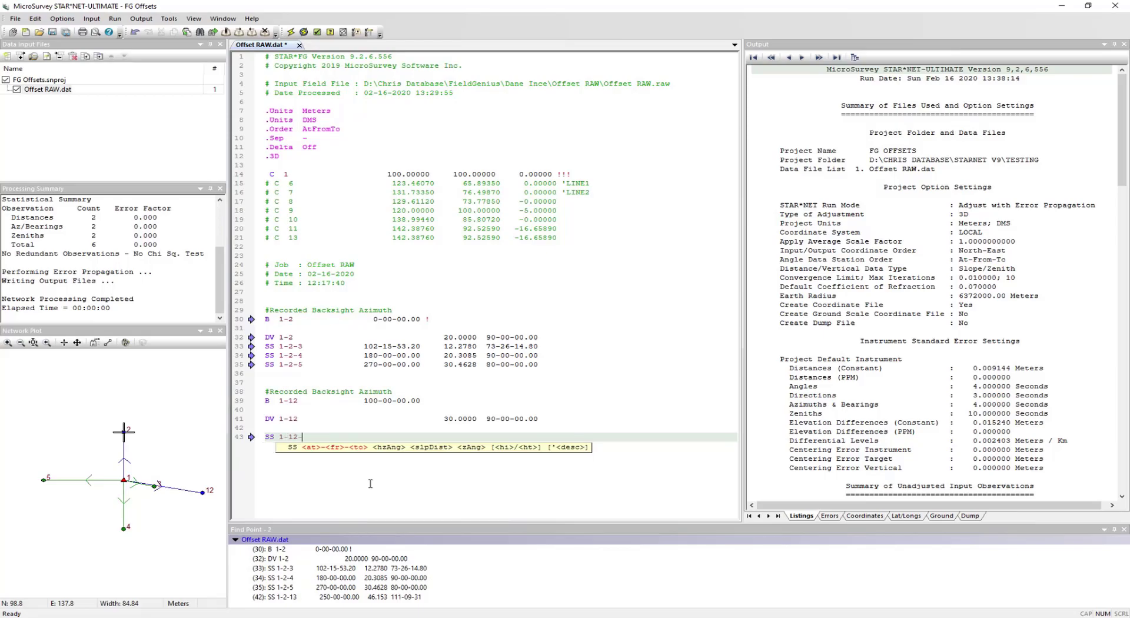
{"action": "type", "text": "13  250-00-00.00"}
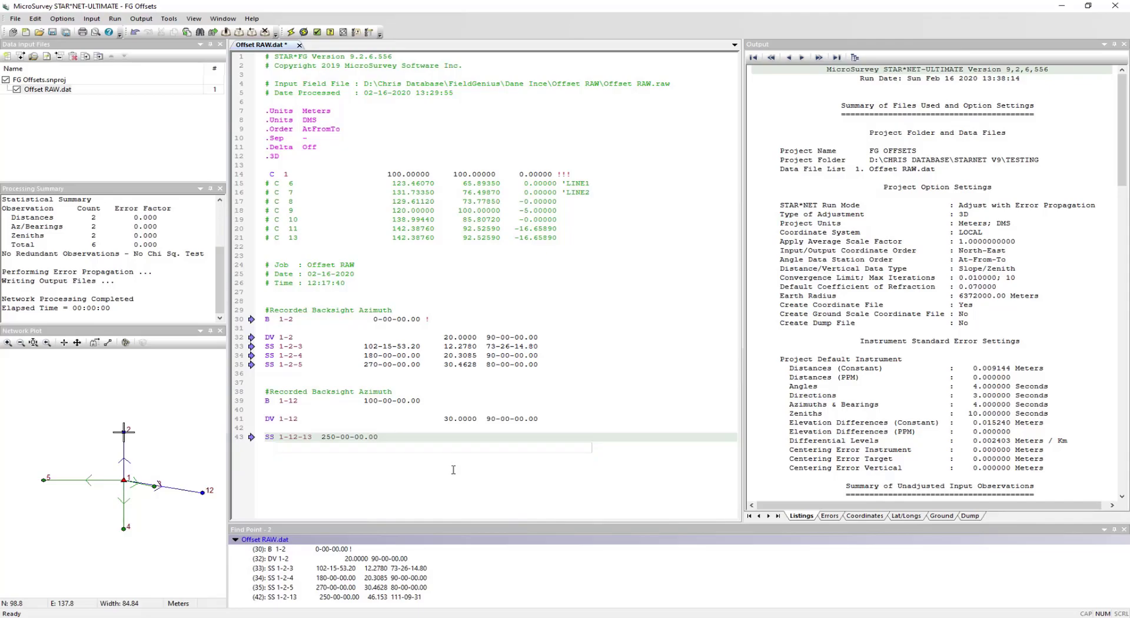
Switch to FieldGenius, inverse from point 1 to point 13 and view the detailed inverse results.
{"action": "key", "text": "alt+Tab"}
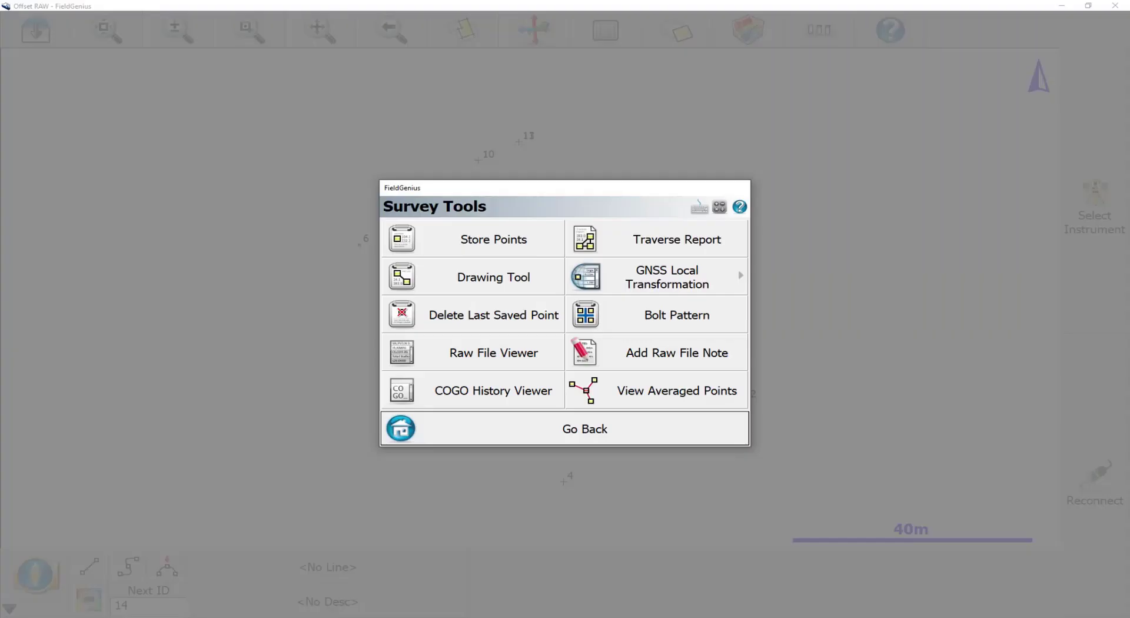
{"action": "left_click", "coordinate": [495, 443]}
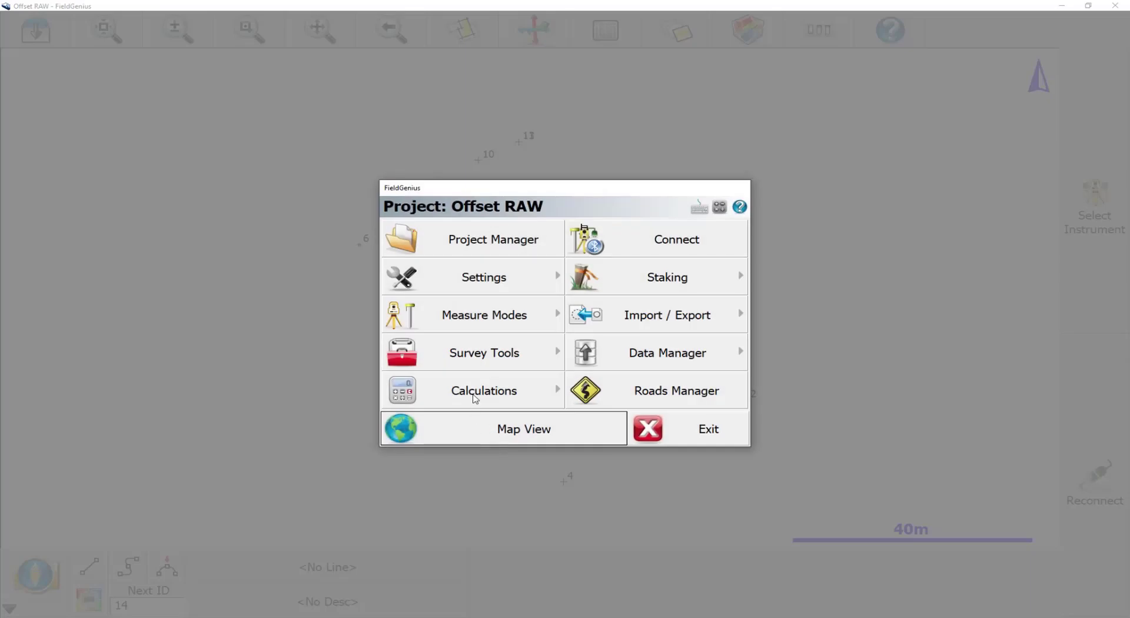
{"action": "left_click", "coordinate": [475, 399]}
{"action": "left_click", "coordinate": [494, 236]}
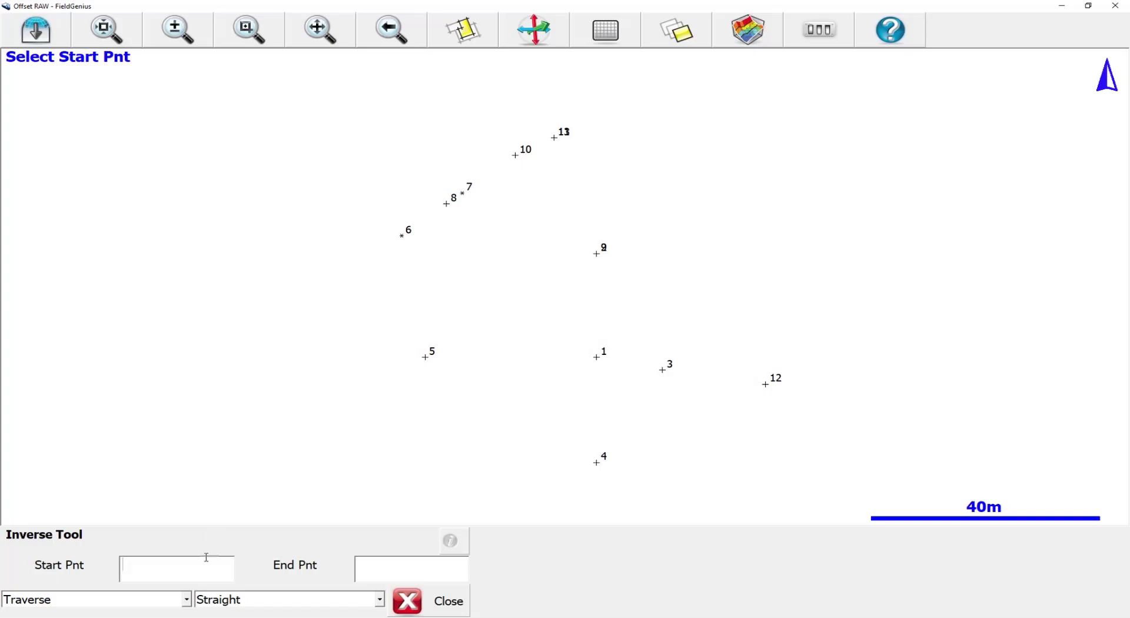
{"action": "type", "text": "1"}
{"action": "type", "text": "13"}
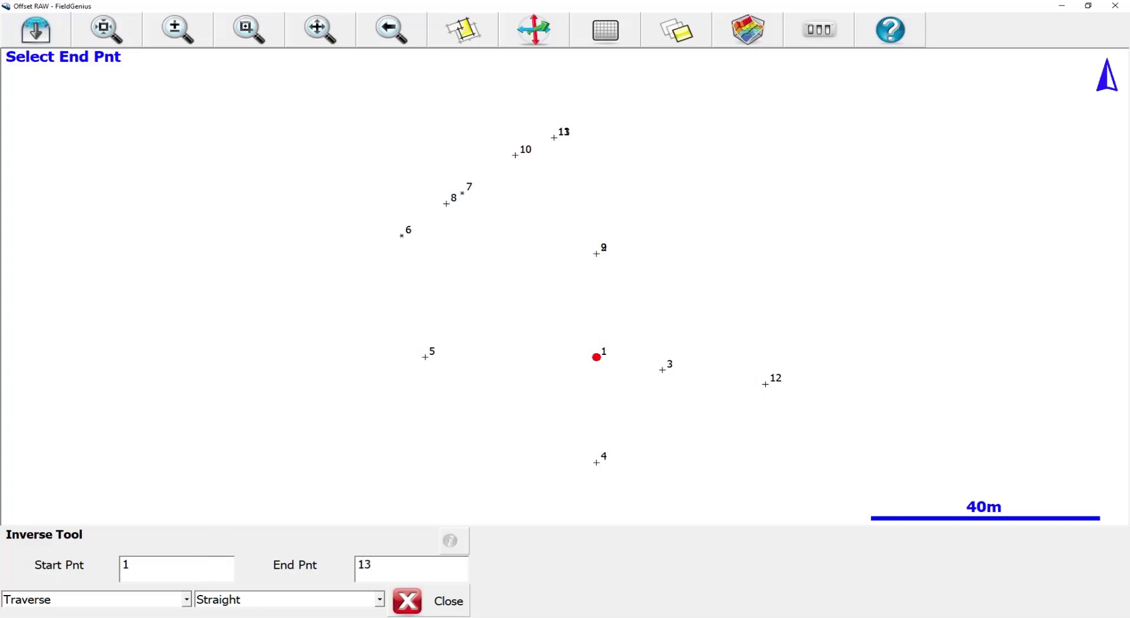
{"action": "key", "text": "Return"}
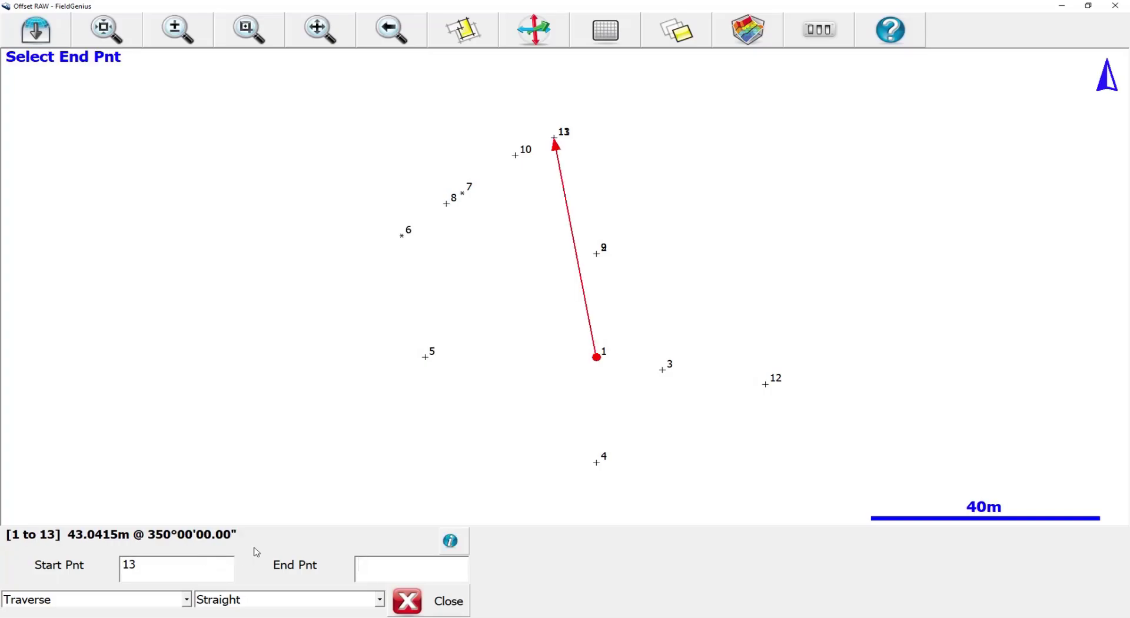
{"action": "left_click", "coordinate": [450, 543]}
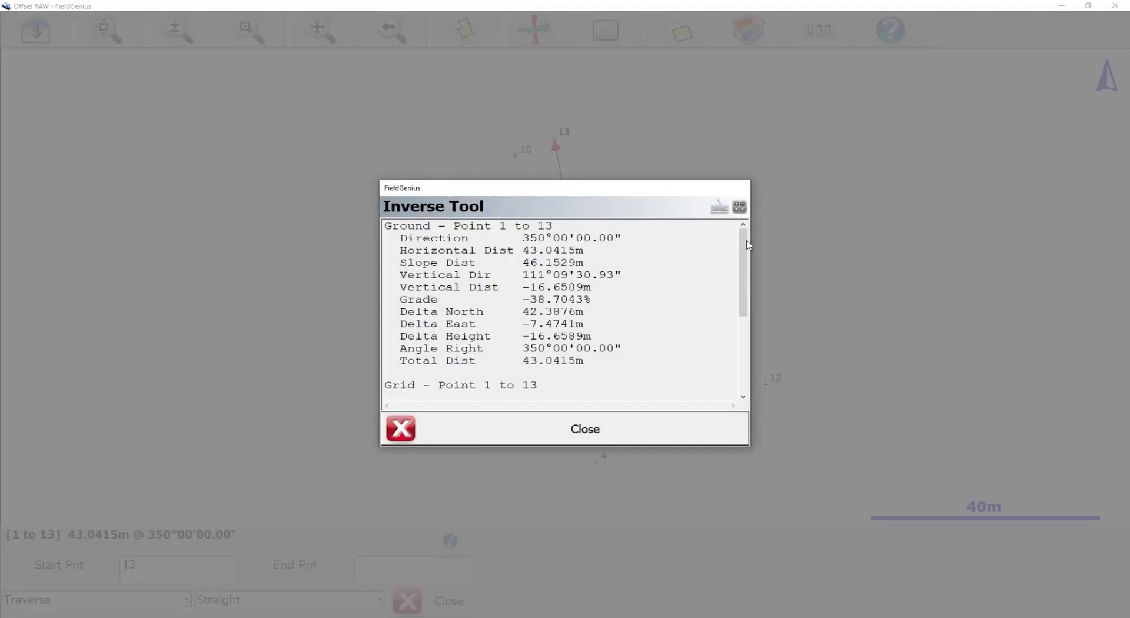
{"action": "left_click_drag", "start_coordinate": [742, 235], "coordinate": [746, 234]}
Switch to STAR*NET and enter the inversed slope distance 46.1529 in the SS 1-12-13 line, rechecking it in FieldGenius.
{"action": "key", "text": "alt+Tab"}
{"action": "left_click", "coordinate": [451, 439]}
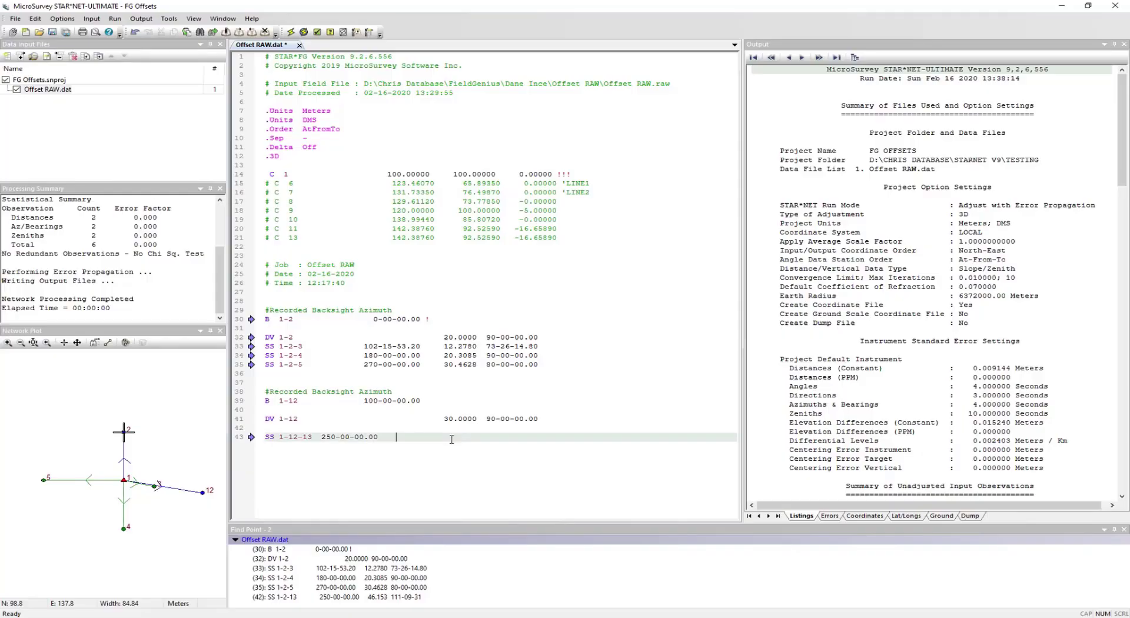
{"action": "type", "text": "13"}
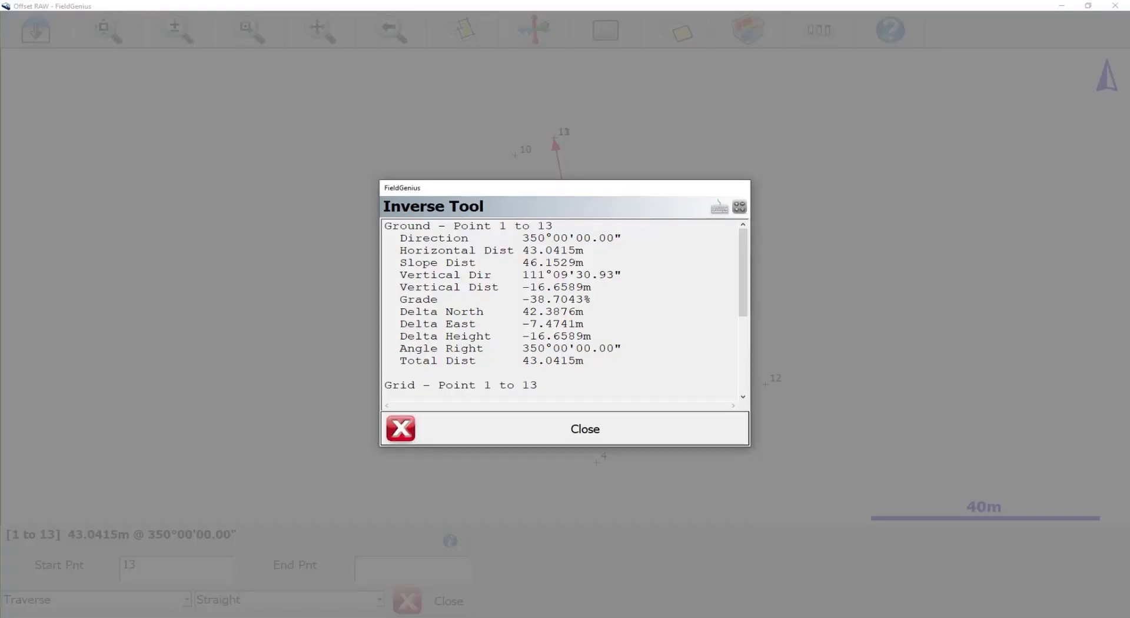
{"action": "key", "text": "alt+Tab"}
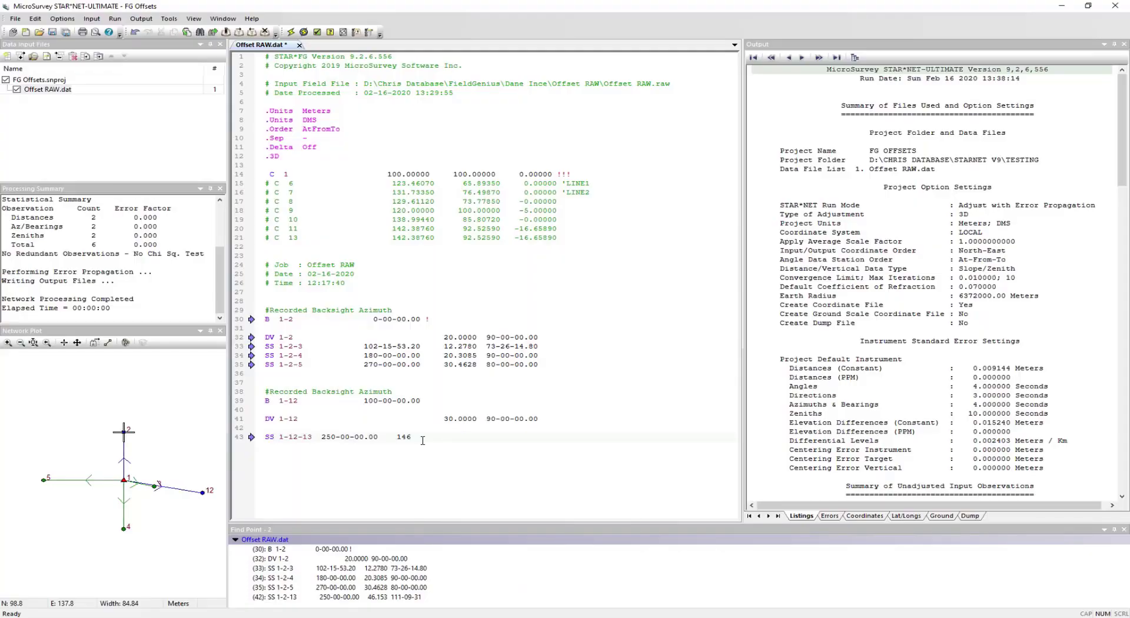
{"action": "left_click", "coordinate": [422, 438]}
{"action": "type", "text": ".1529"}
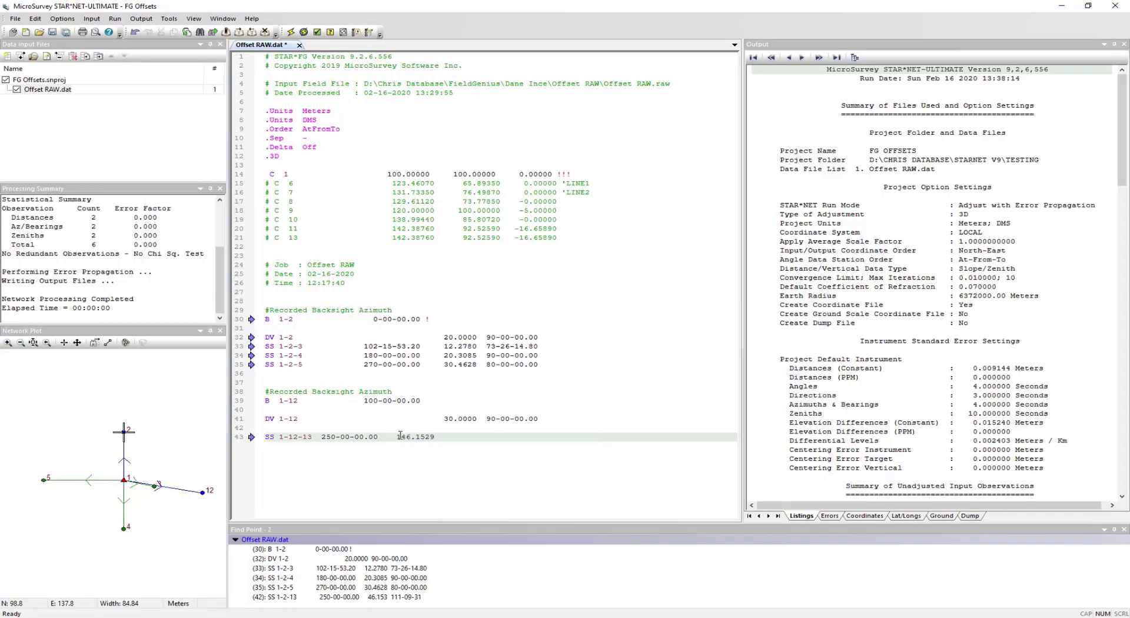
{"action": "left_click", "coordinate": [402, 437]}
{"action": "key", "text": "BackSpace"}
{"action": "left_click", "coordinate": [467, 435]}
Check the vertical direction in FieldGenius, close the inverse details, and enter zenith angle 111-09-30.93 in STAR*NET's SS 1-12-13 line.
{"action": "key", "text": "alt+Tab"}
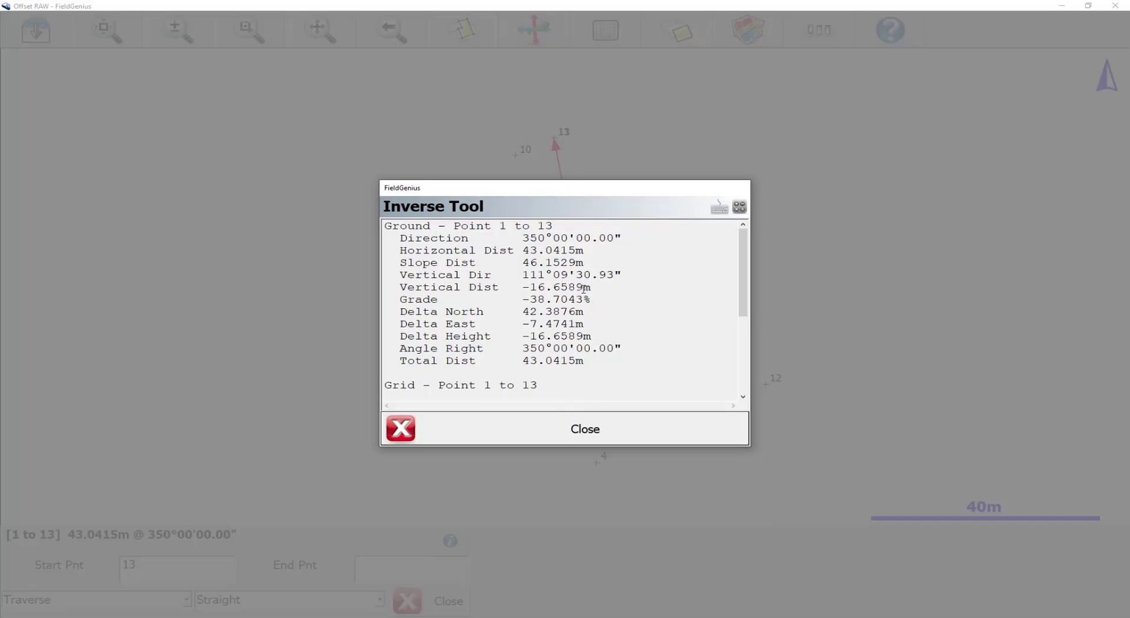
{"action": "left_click", "coordinate": [538, 430]}
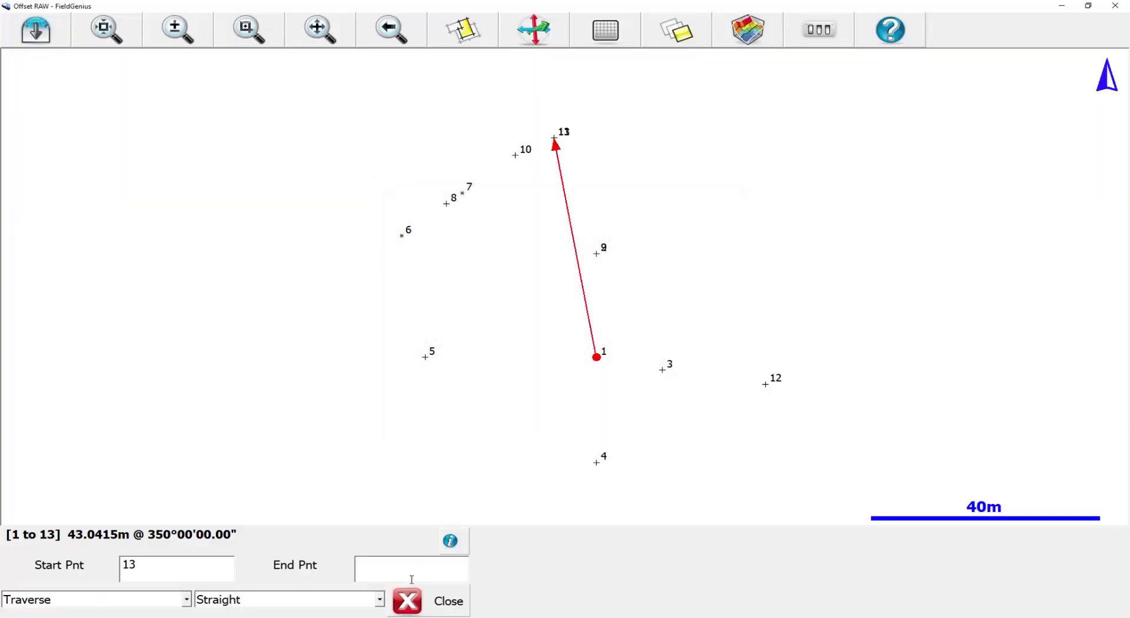
{"action": "key", "text": "alt+Tab"}
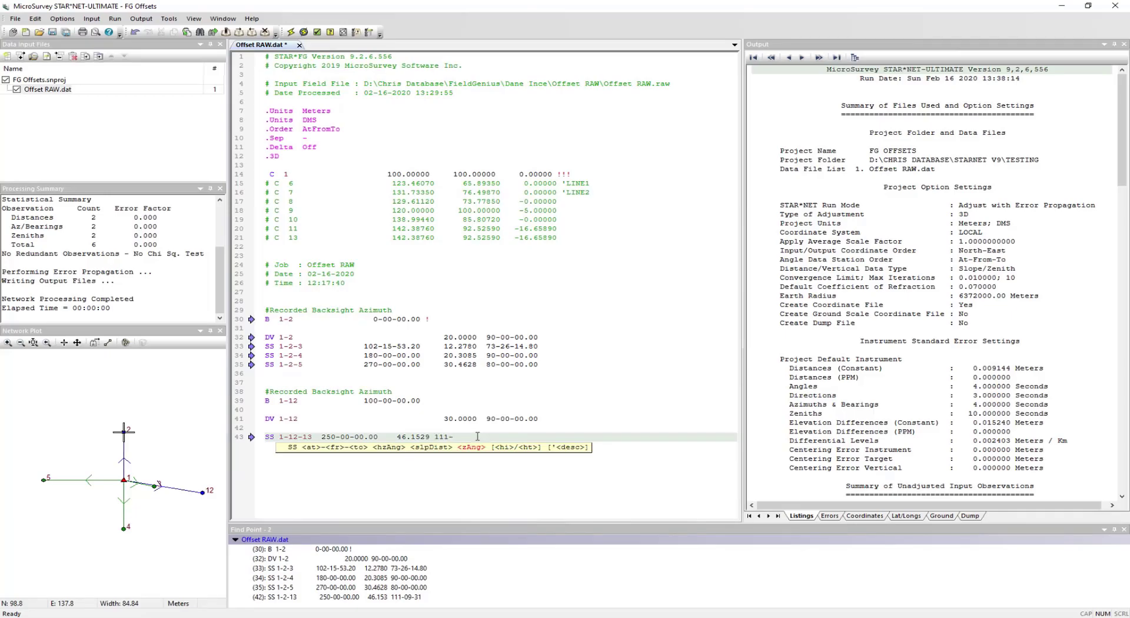
{"action": "type", "text": "30.93"}
Add spacing before the zenith angle and the horizontal angle in the SS 1-12-13 line to line up its columns.
{"action": "left_click", "coordinate": [449, 436]}
{"action": "key", "text": "Up"}
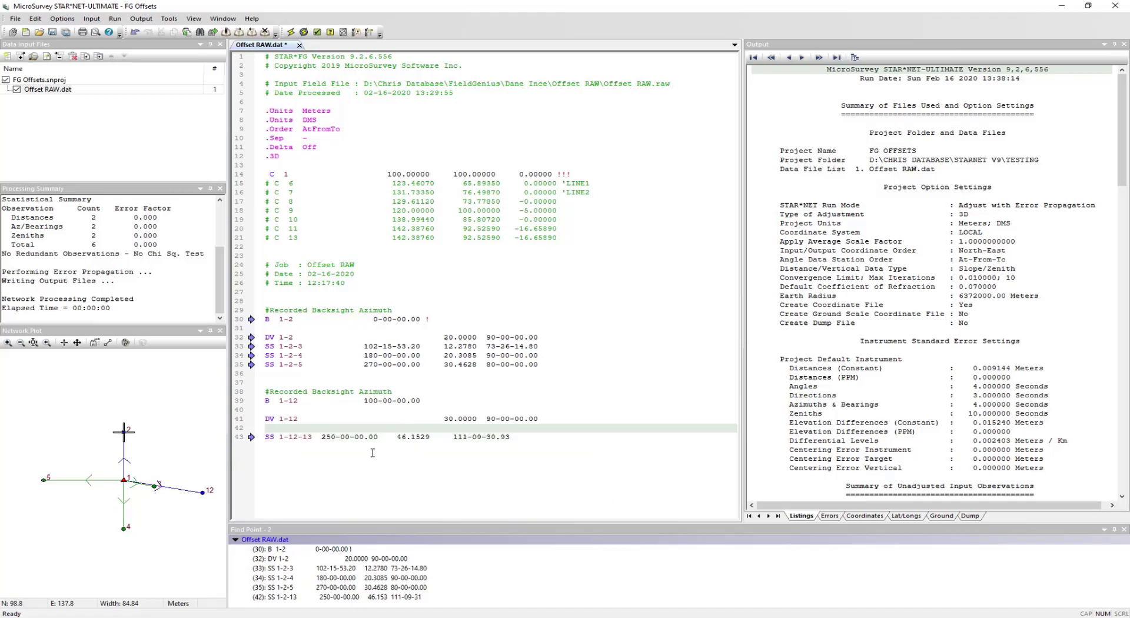
{"action": "left_click", "coordinate": [322, 437]}
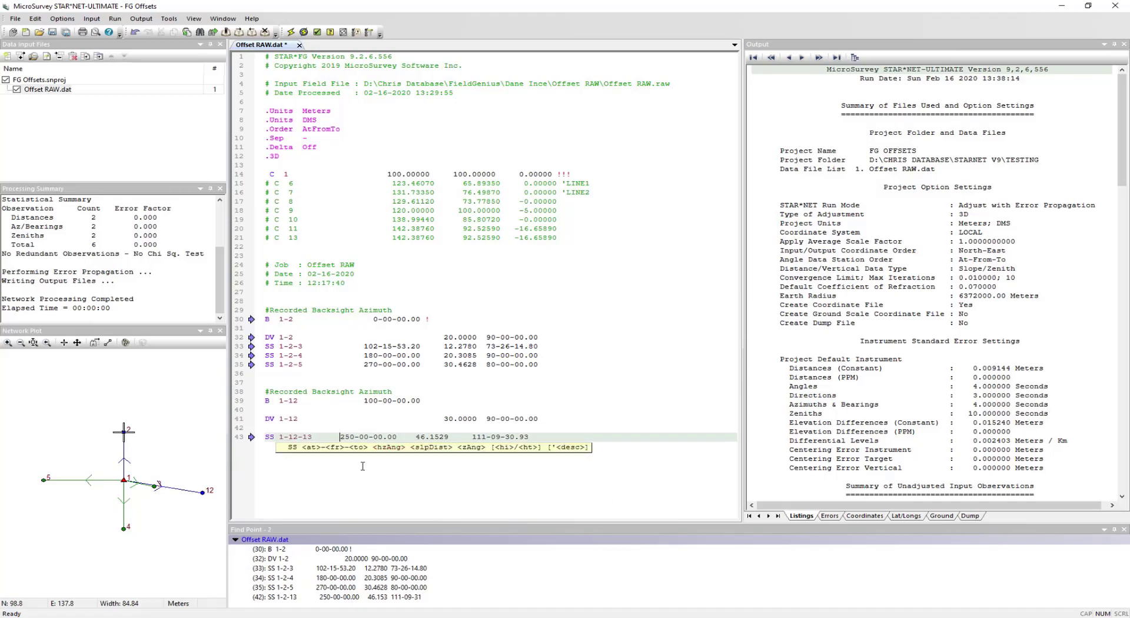
Run the network adjustment, saving the changes to Offset RAW.dat, and review the new sideshot to point 13.
{"action": "left_click", "coordinate": [290, 31]}
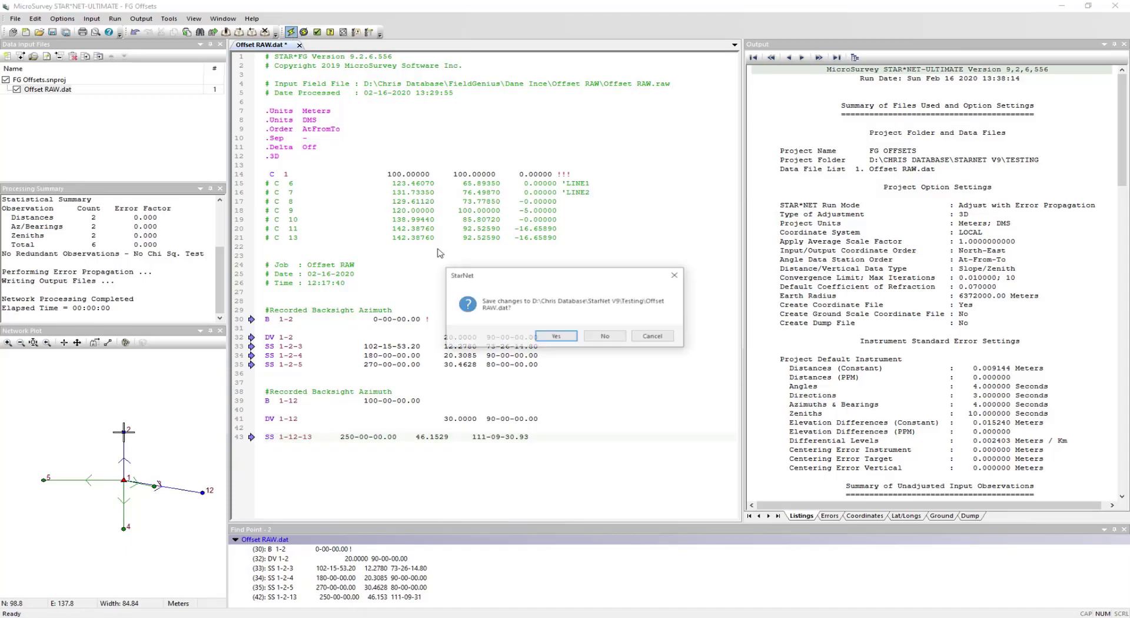
{"action": "left_click", "coordinate": [556, 335]}
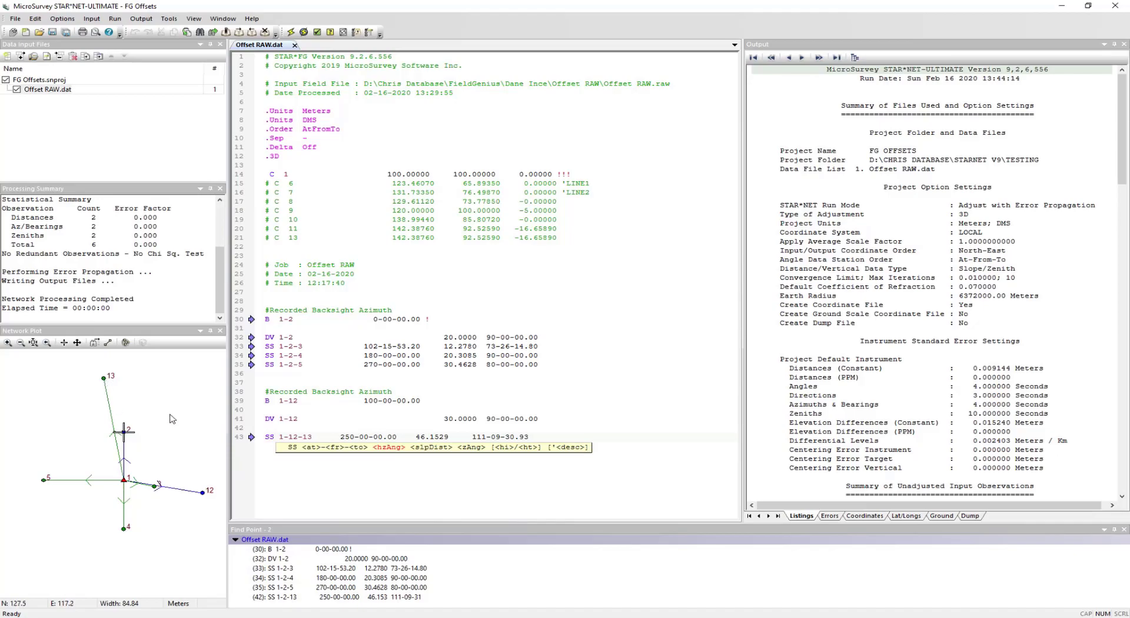
{"action": "left_click", "coordinate": [337, 427]}
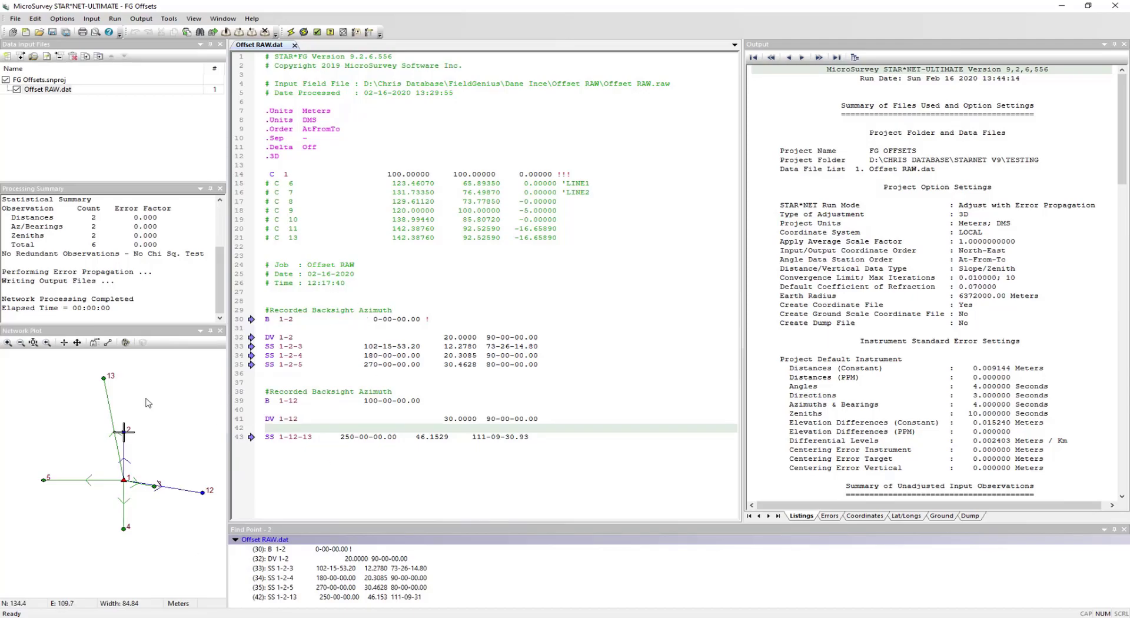
{"action": "left_click", "coordinate": [559, 433]}
{"action": "left_click", "coordinate": [339, 436]}
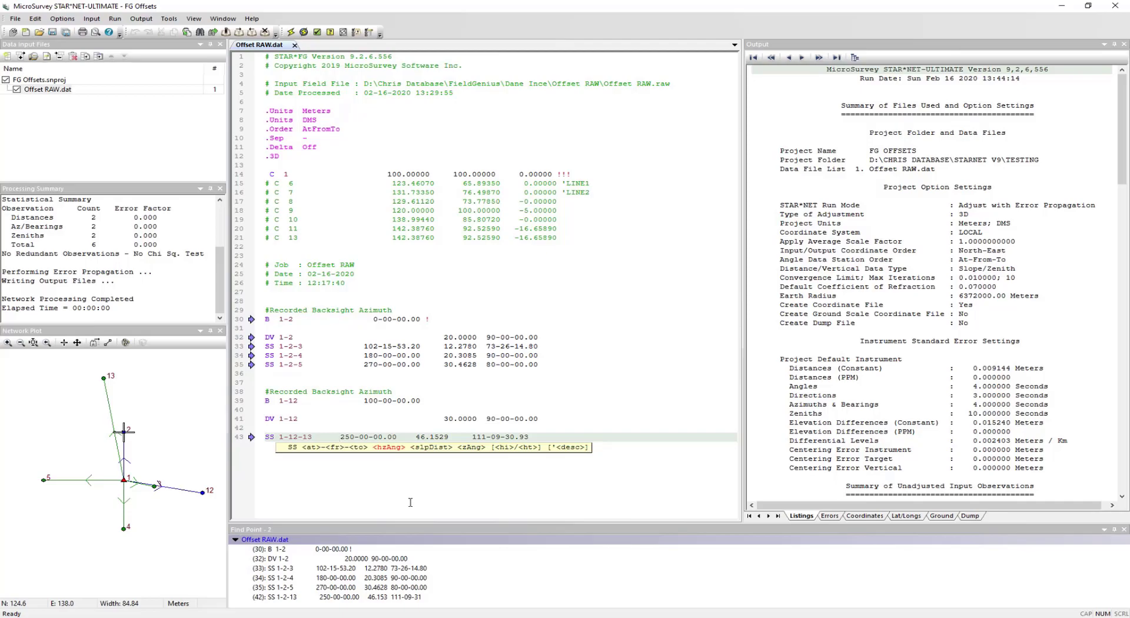